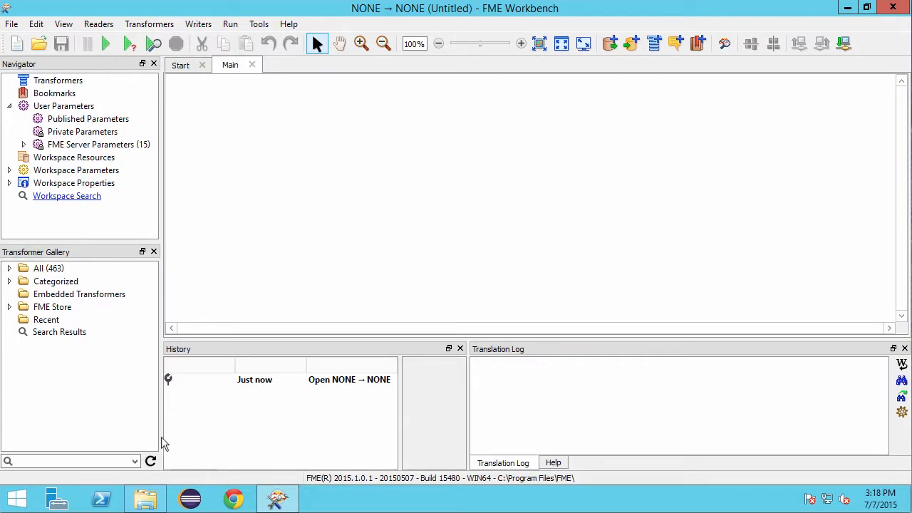
- Start adding a Microsoft Excel reader for PublicArt.xlsx from the Common Translations Tutorial #1 folder
click(146, 499)
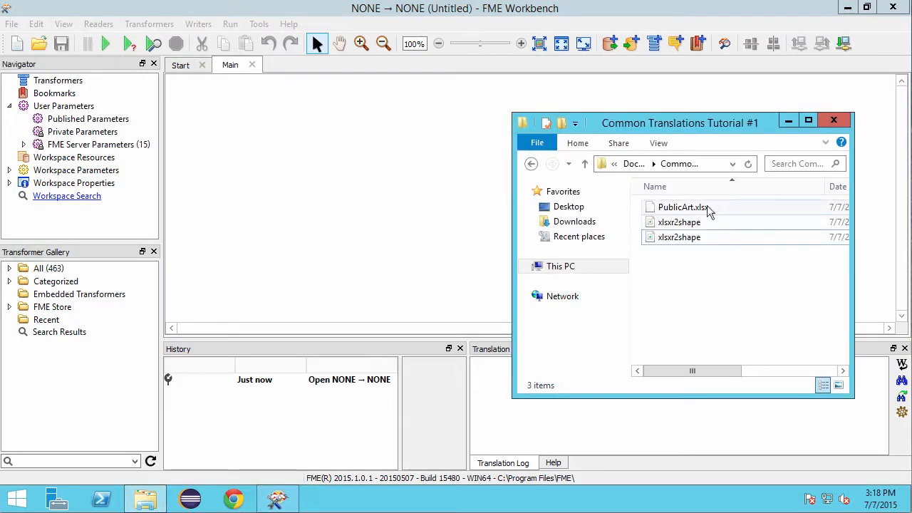
click(708, 207)
drag(708, 207, 405, 206)
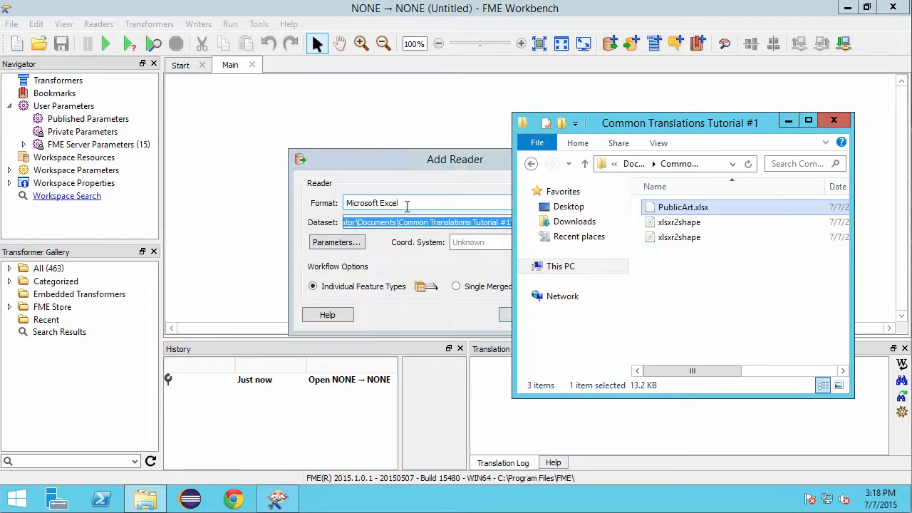
click(411, 267)
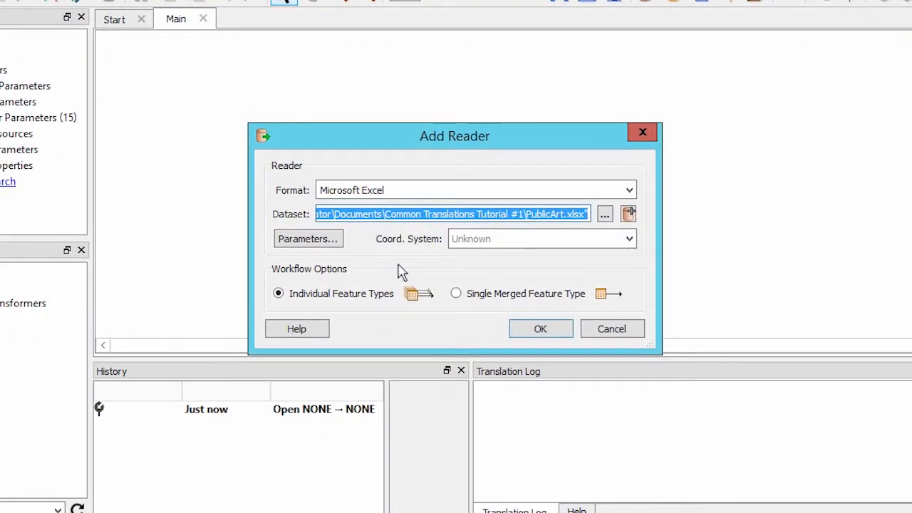
- Check in the Excel parameters that Longitude is x_coordinate and Latitude is y_coordinate, and create the reader
click(326, 243)
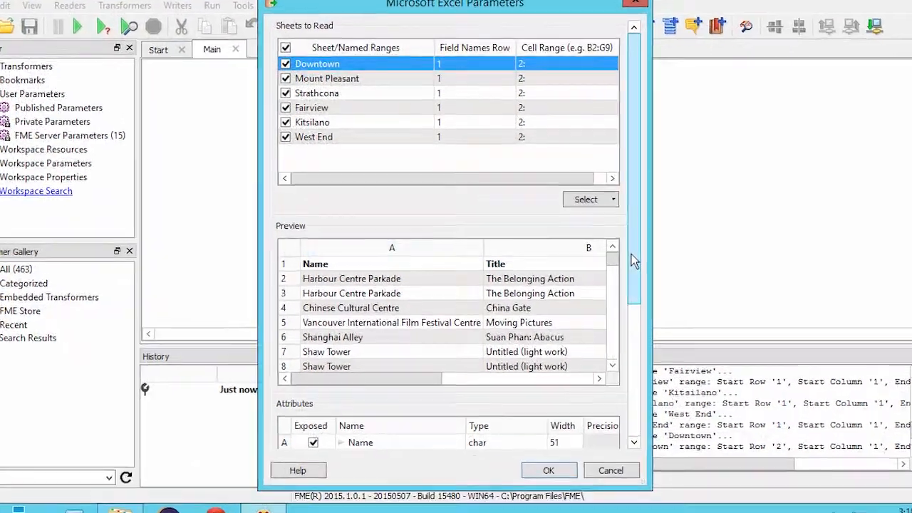
drag(622, 257, 622, 321)
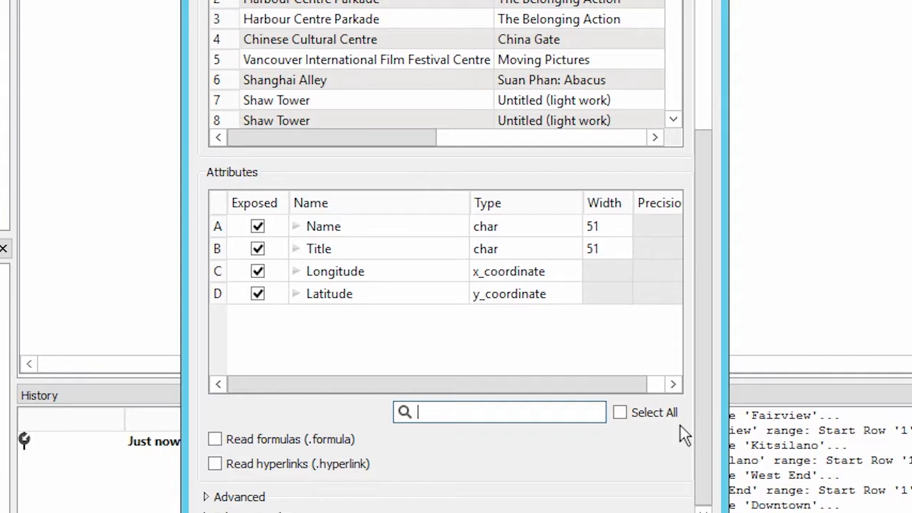
click(549, 271)
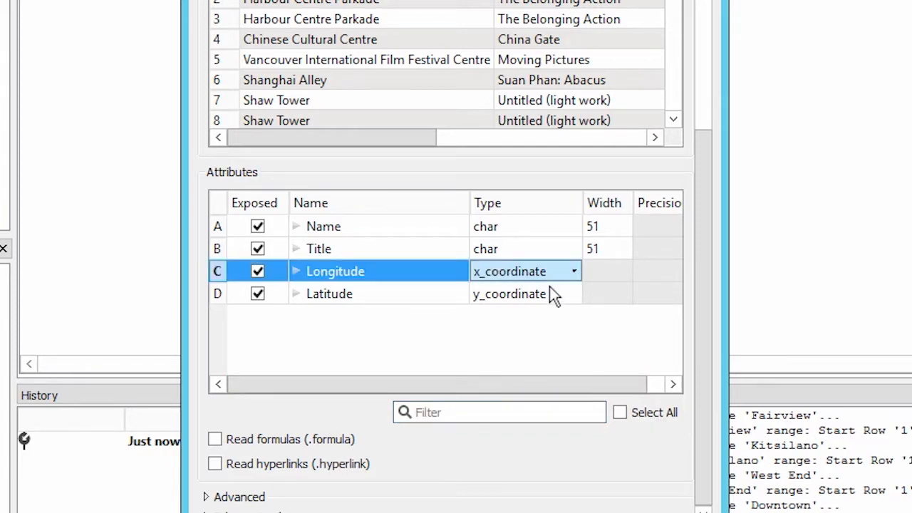
click(550, 294)
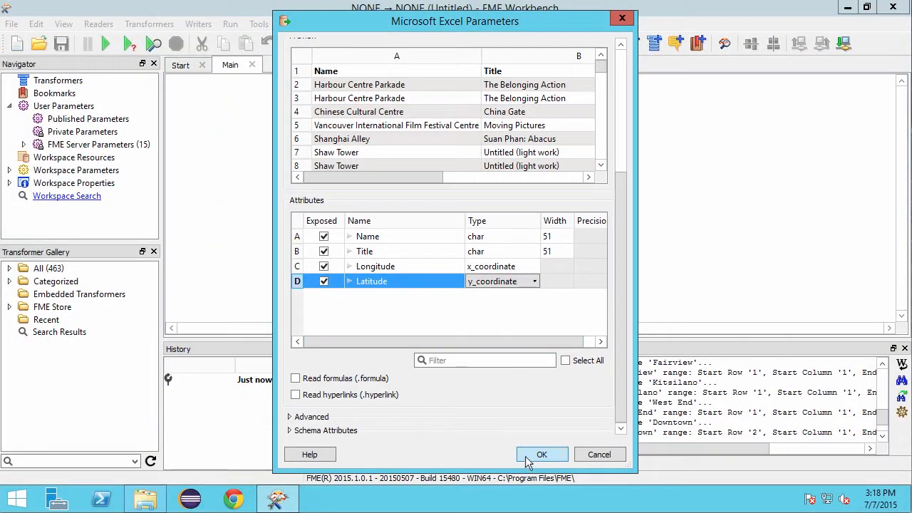
click(525, 456)
click(516, 314)
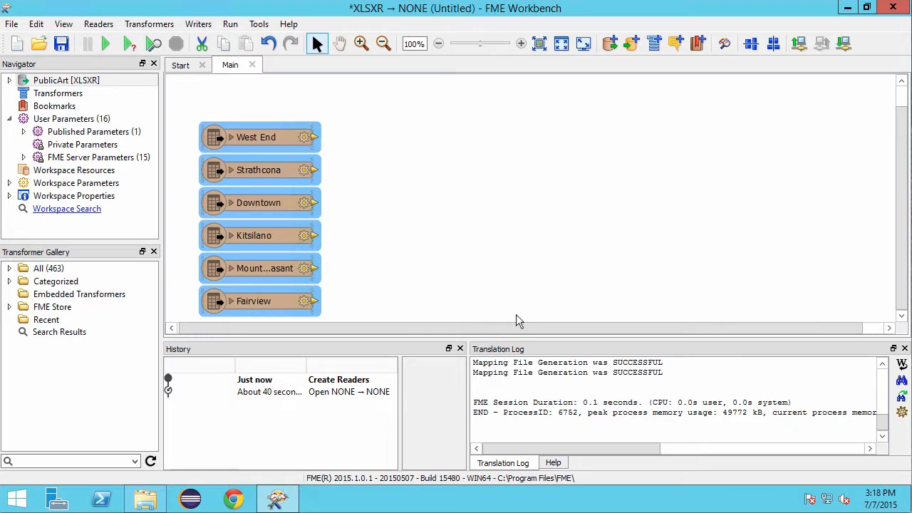
- Connect inspectors to all six reader feature types and run the translation
right_click(273, 134)
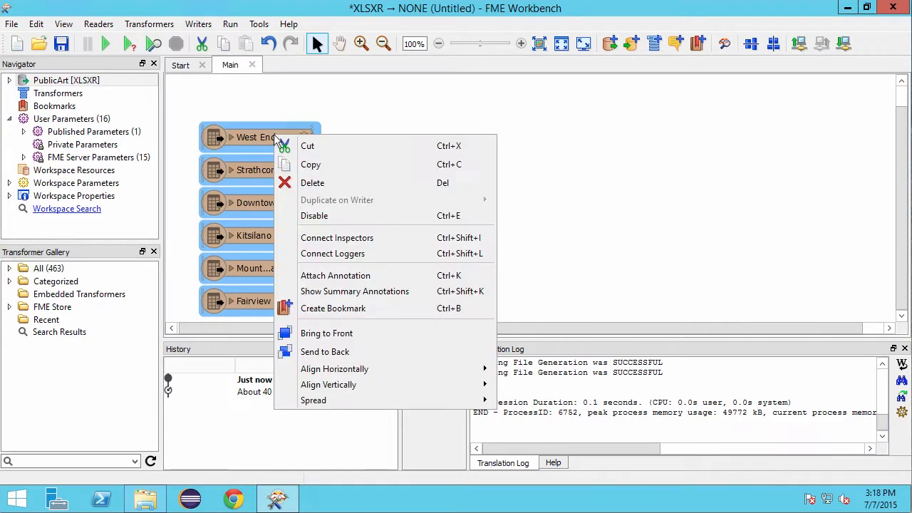
click(335, 240)
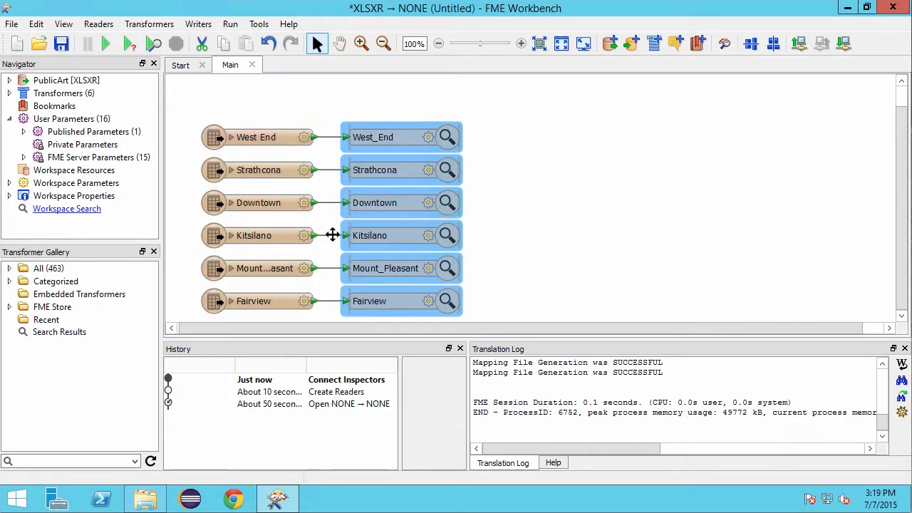
click(106, 44)
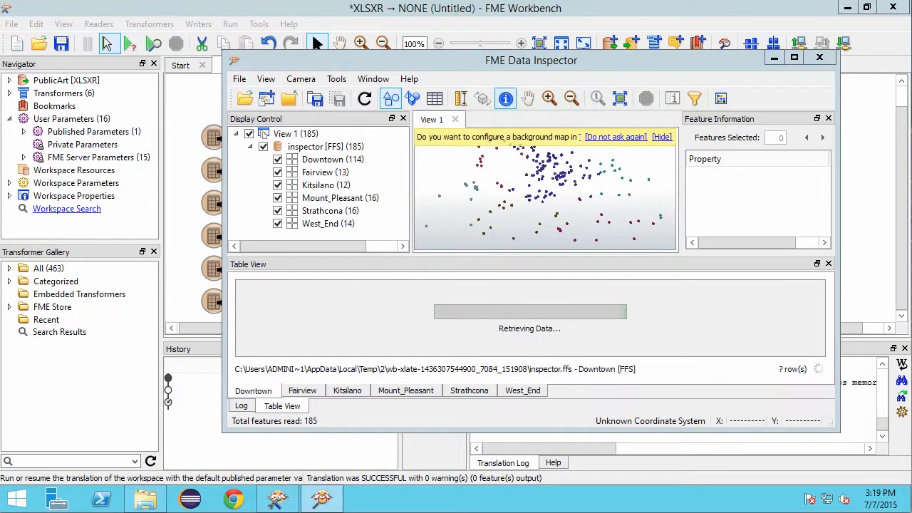
- Inspect the attributes of several Downtown points in FME Data Inspector and close it
click(552, 161)
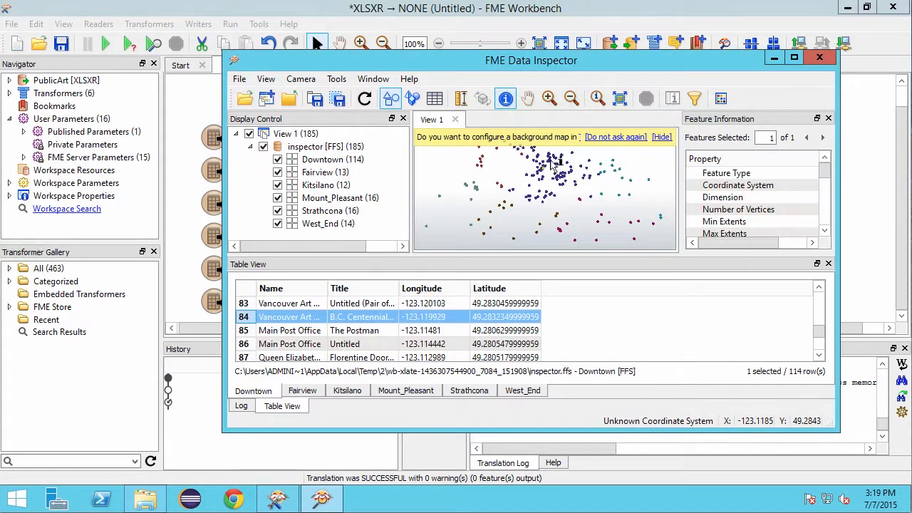
click(553, 164)
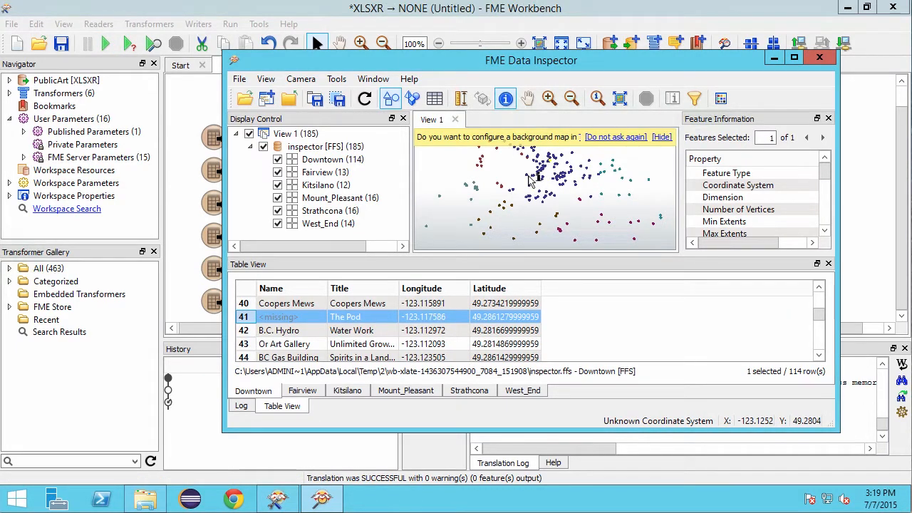
click(529, 179)
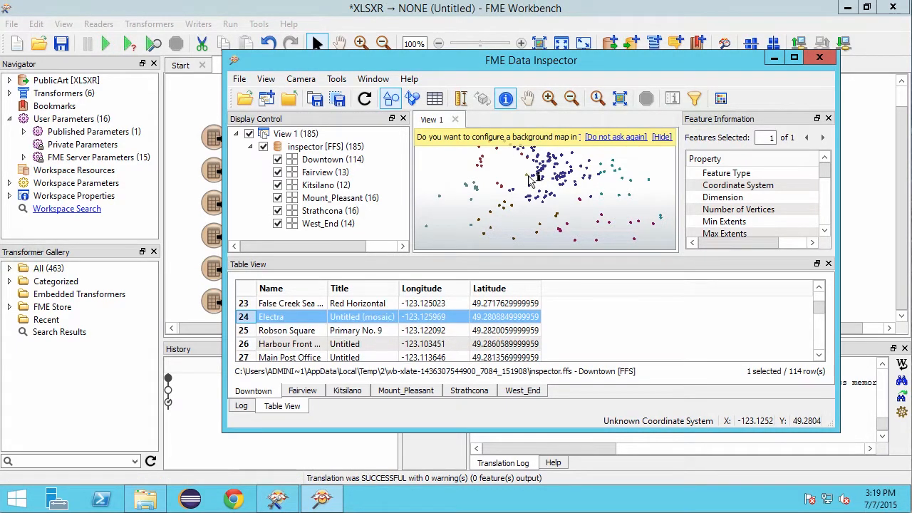
click(821, 59)
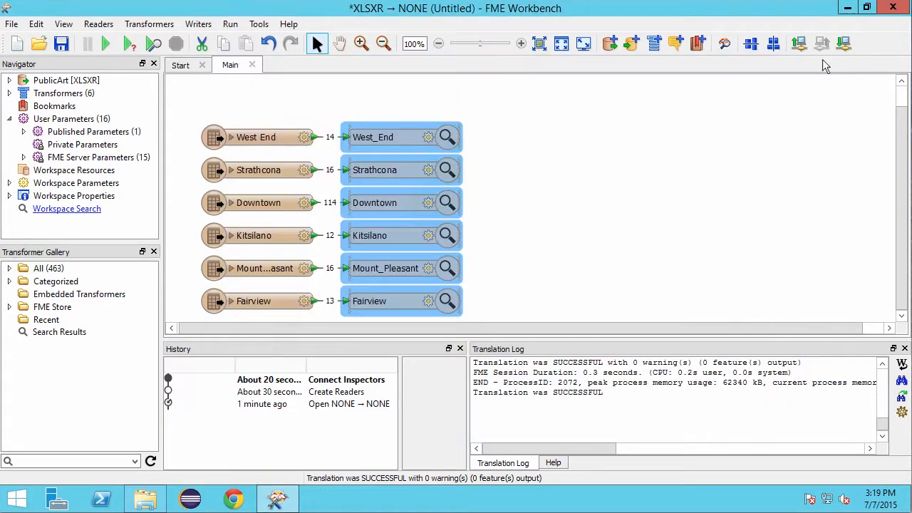
- Delete all six inspectors from the canvas
click(476, 200)
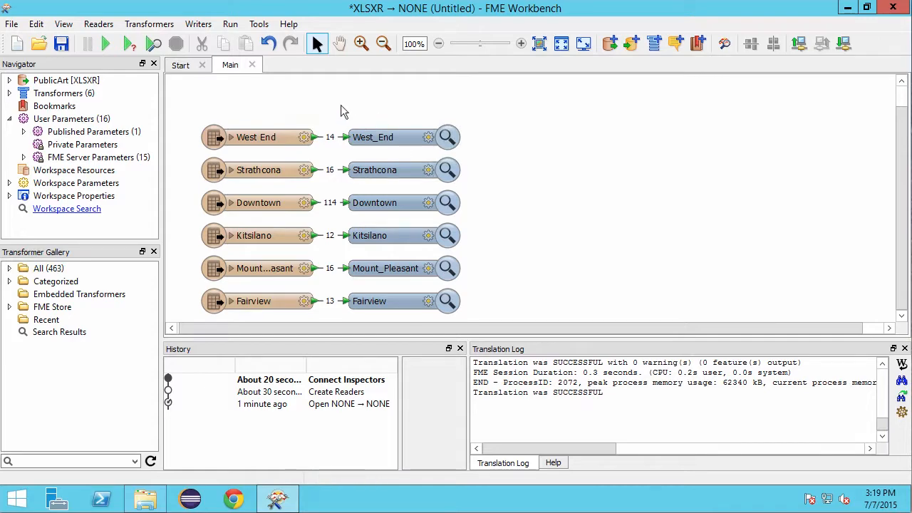
drag(341, 105, 524, 332)
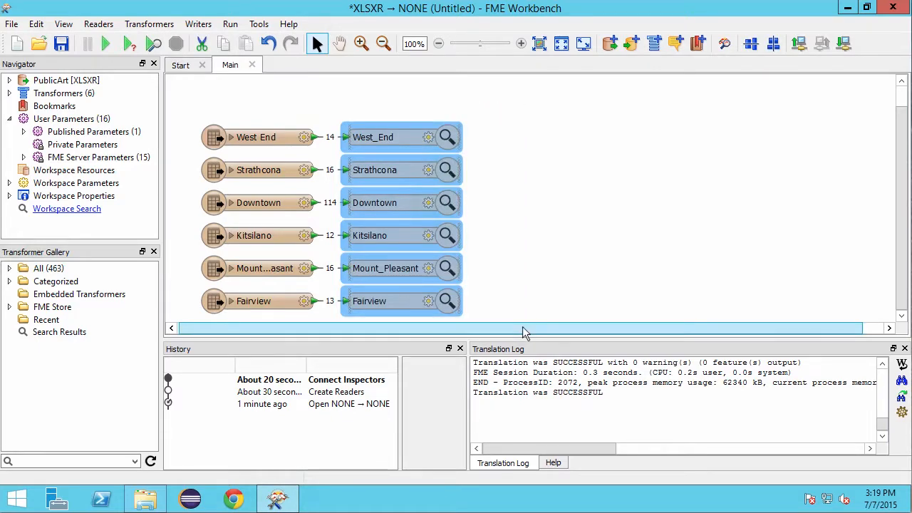
key(Delete)
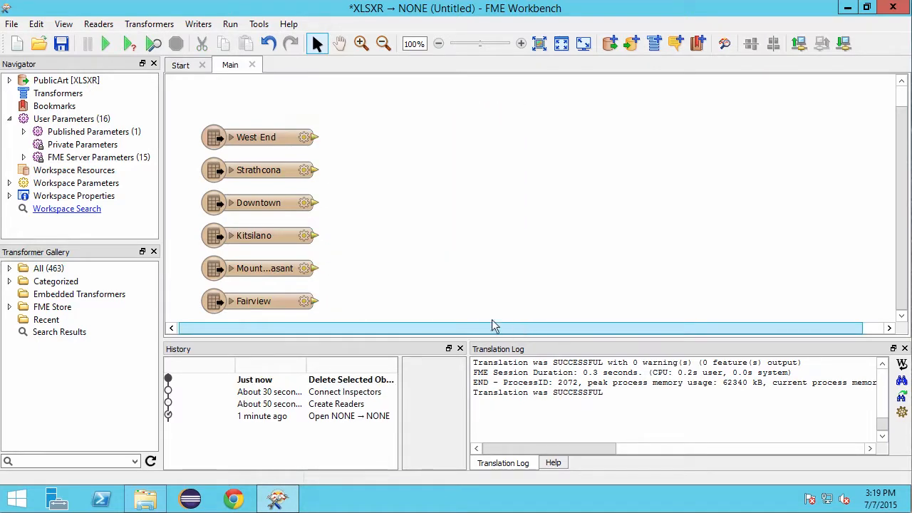
- Start adding a writer with the Esri Shape format
click(212, 23)
click(211, 38)
text(es)
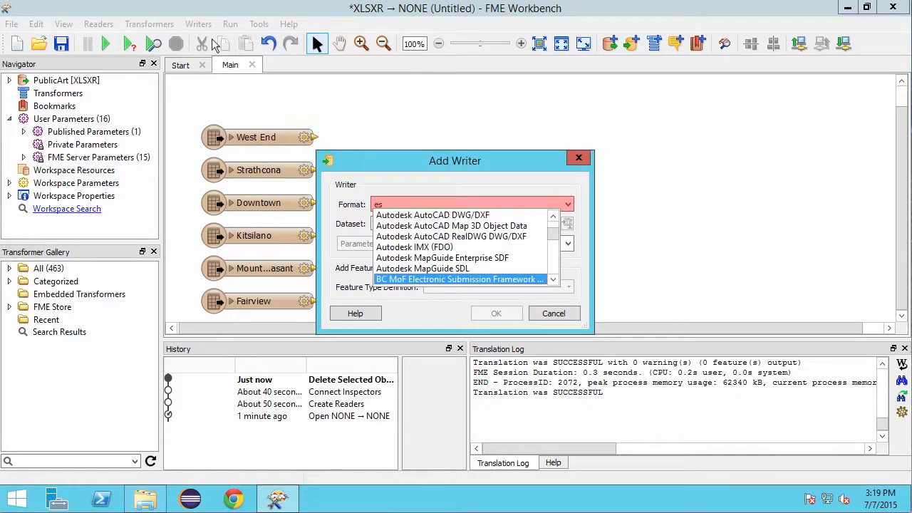
text(ri sh)
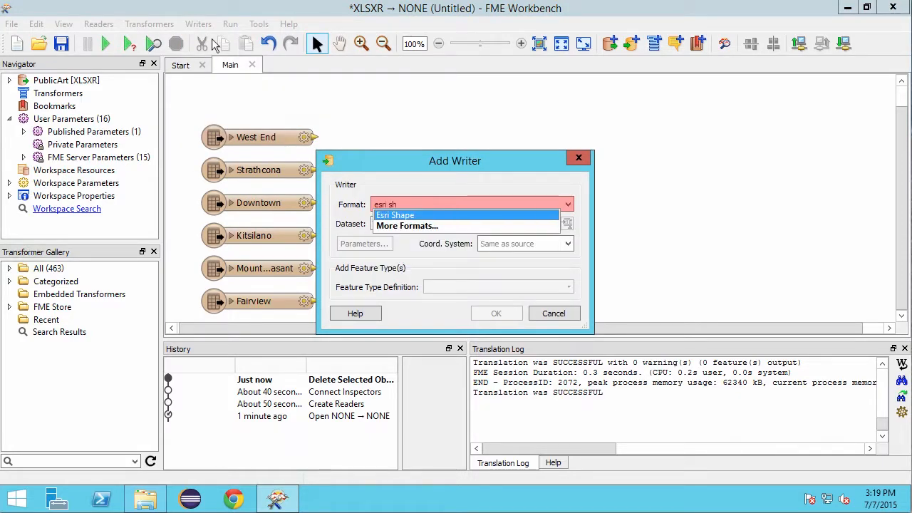
key(Return)
- Set the writer's dataset to the Common Translations Tutorial #1 folder in Documents
click(556, 225)
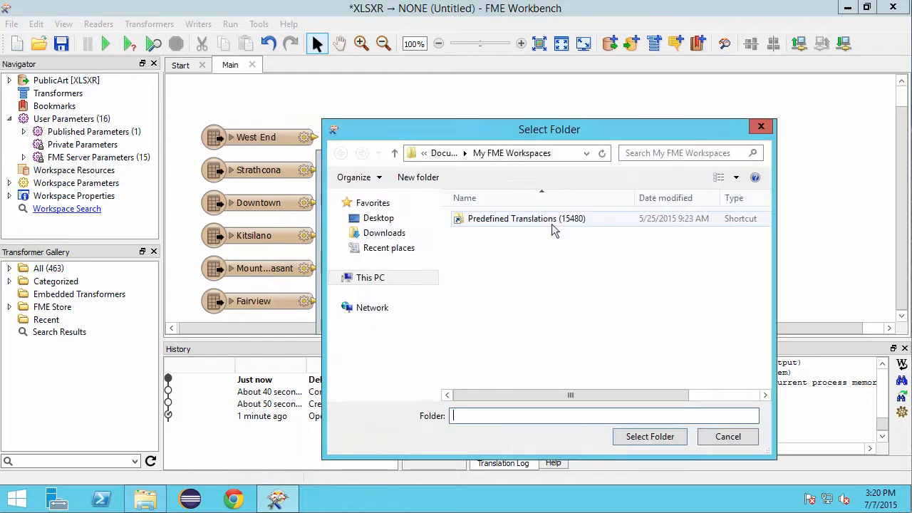
click(410, 280)
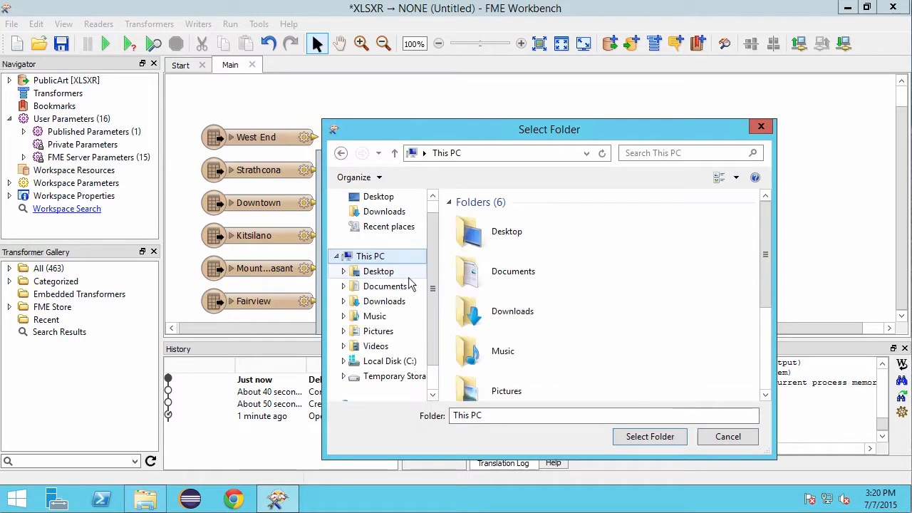
double_click(509, 273)
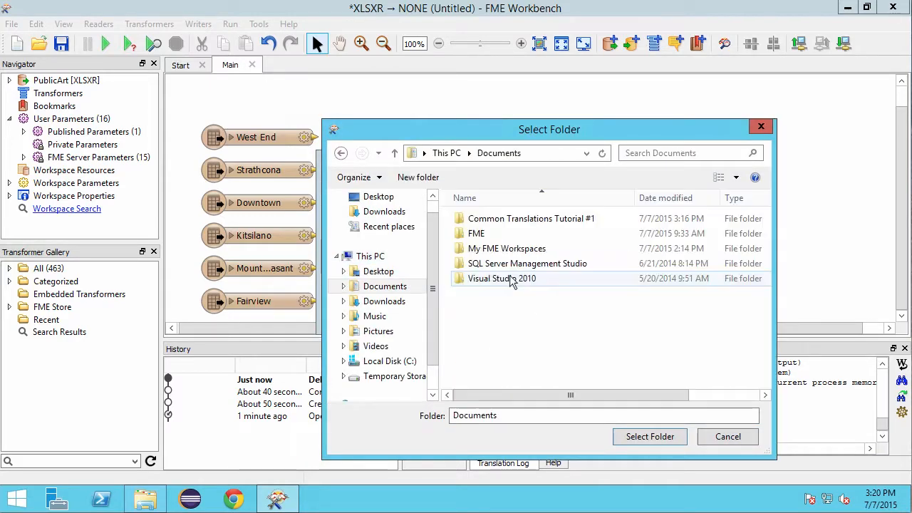
double_click(515, 221)
click(633, 436)
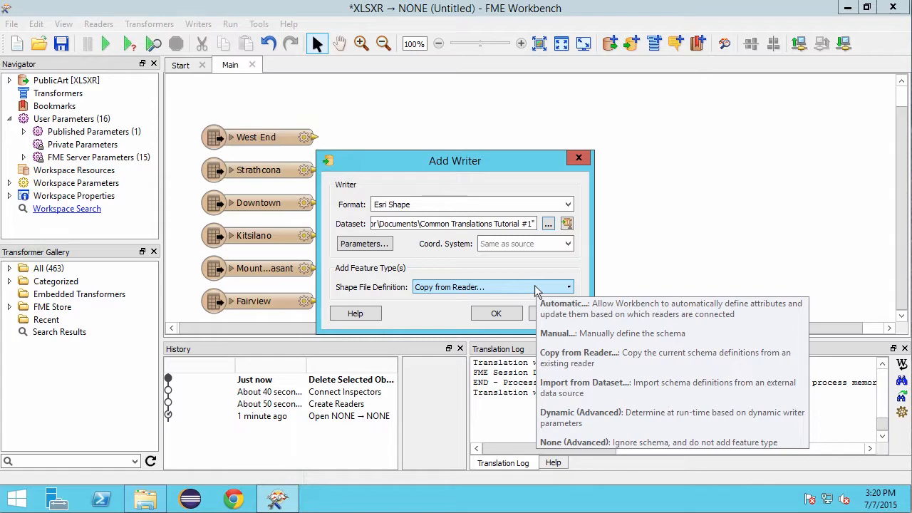
- Create the writer with its shape file definition copied from the reader's West End feature type
click(512, 311)
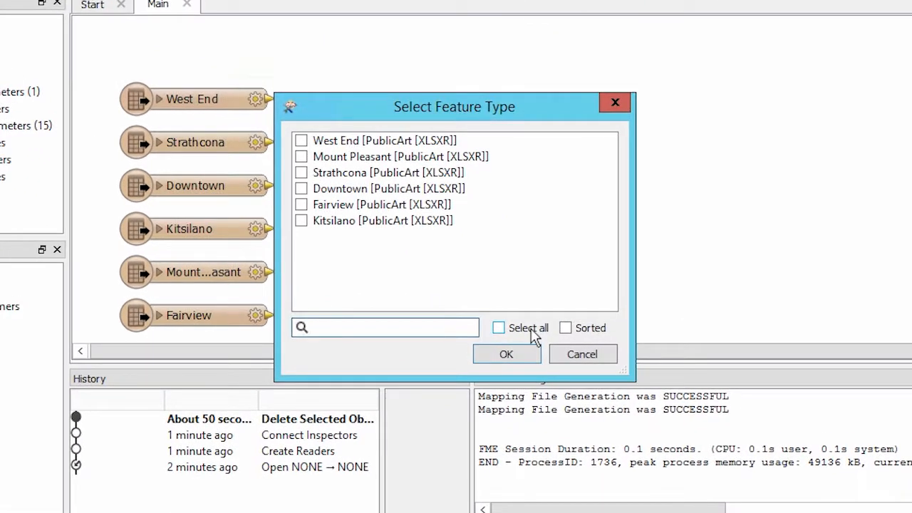
click(302, 142)
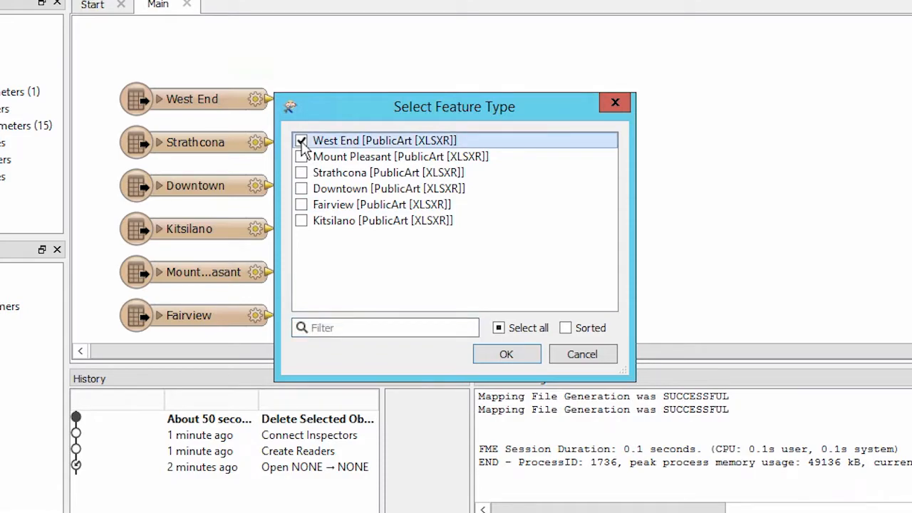
click(509, 357)
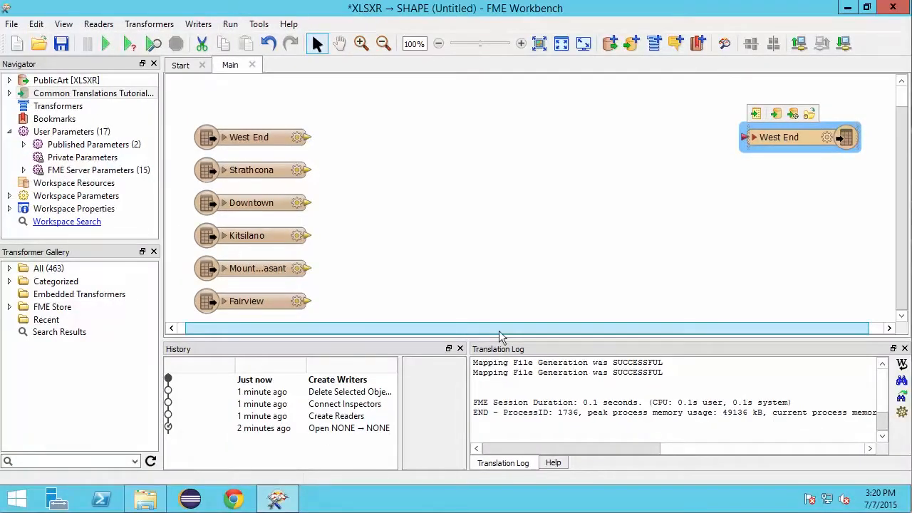
- Expand the West End writer feature type's attributes, rename its shape file to PublicArt, and set its geometry to shape_point
click(754, 137)
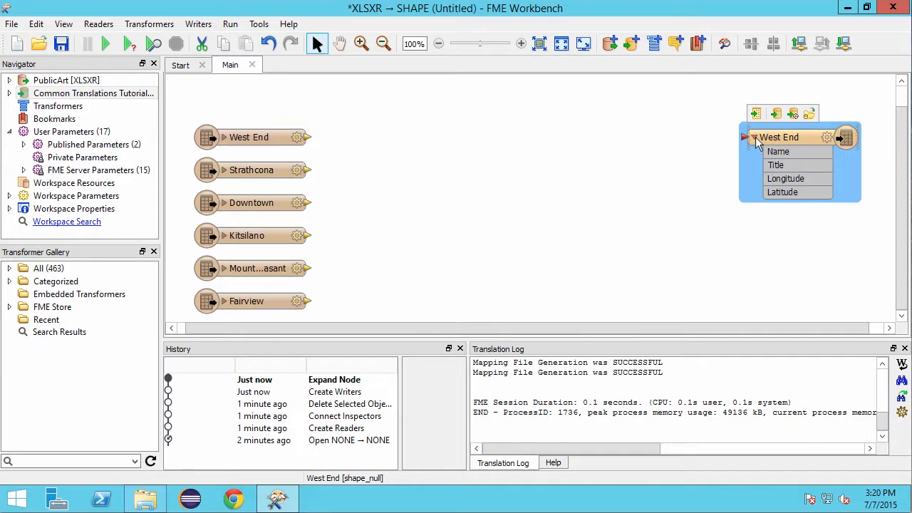
click(826, 137)
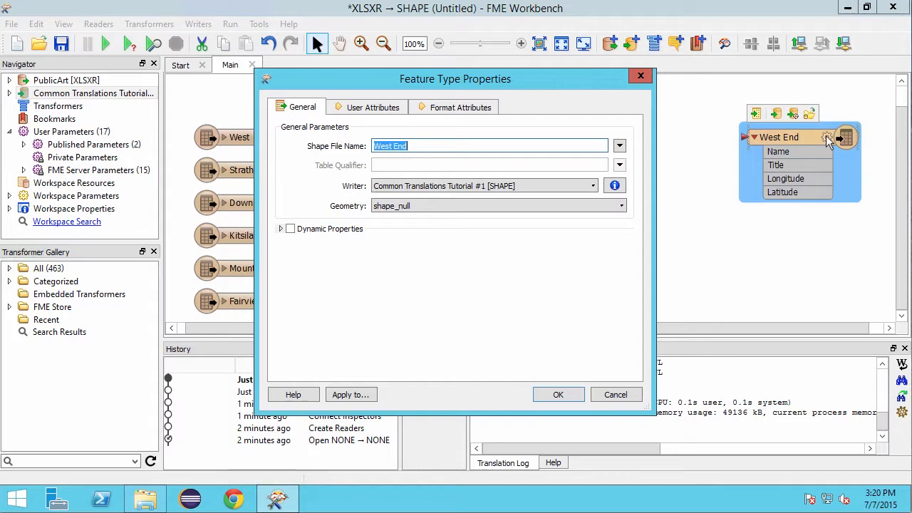
text(P)
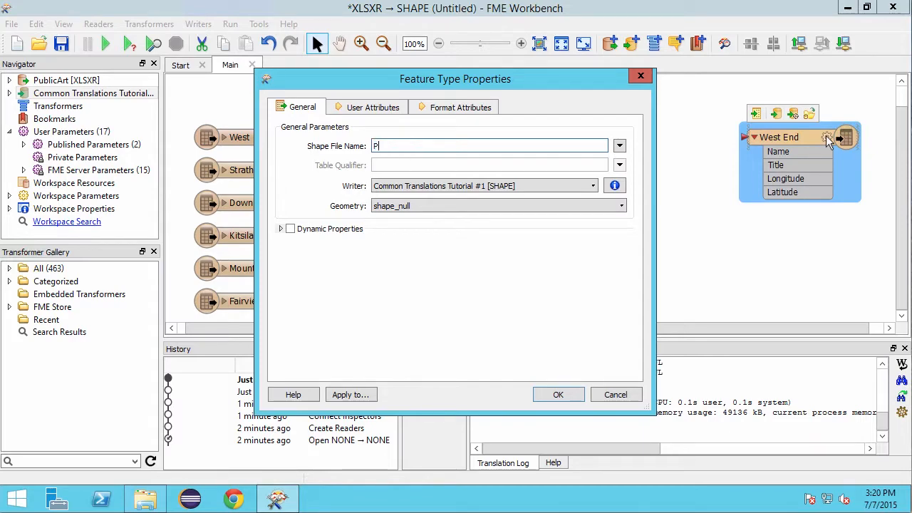
text(ublicArt)
click(499, 206)
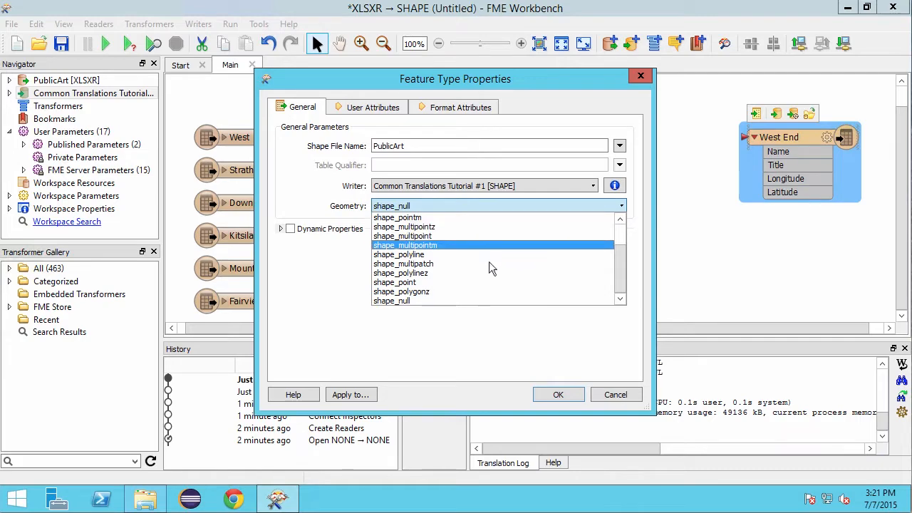
click(484, 282)
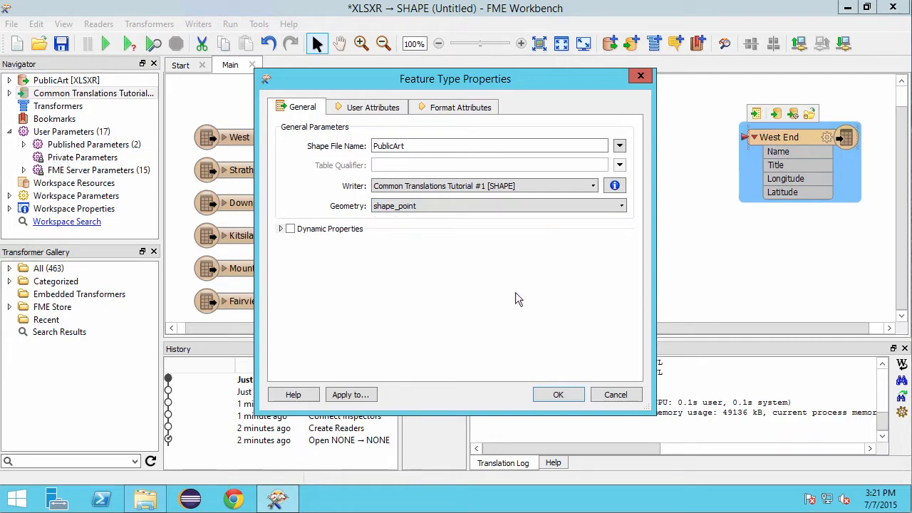
click(558, 394)
- Connect West End, Strathcona, Downtown, Kitsilano, Mount Pleasant and Fairview to the PublicArt writer feature type
drag(308, 137, 743, 136)
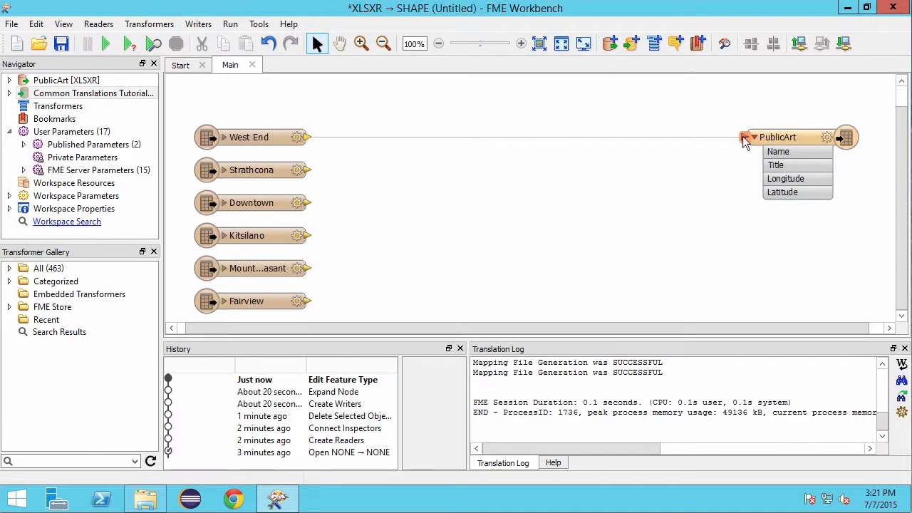
drag(307, 170, 743, 137)
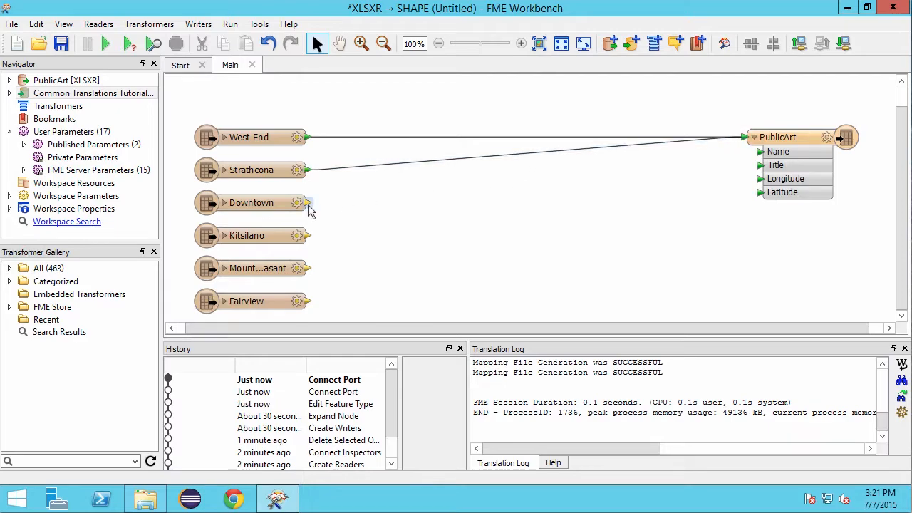
drag(308, 203, 743, 137)
drag(307, 236, 742, 137)
drag(307, 269, 743, 137)
drag(307, 301, 743, 137)
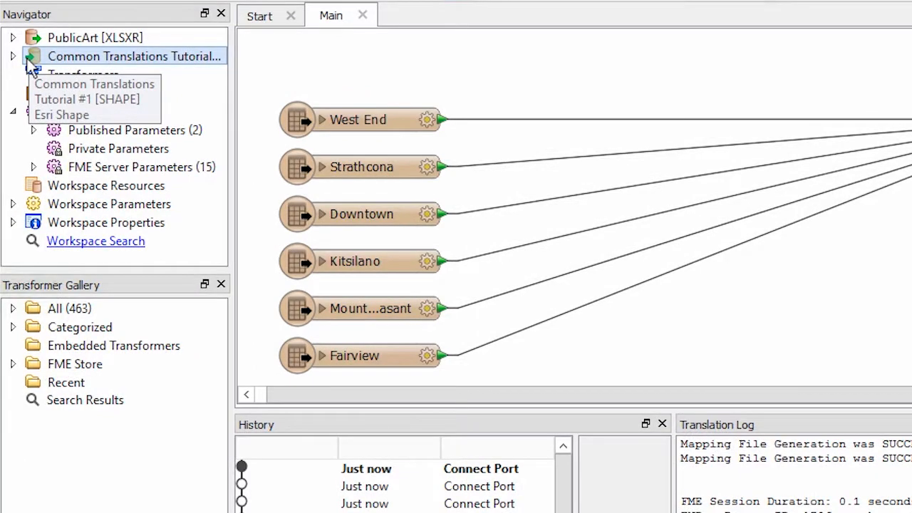
- Set the coordinate system of the Common Translations Tutorial #1 shape writer to LL84
click(12, 57)
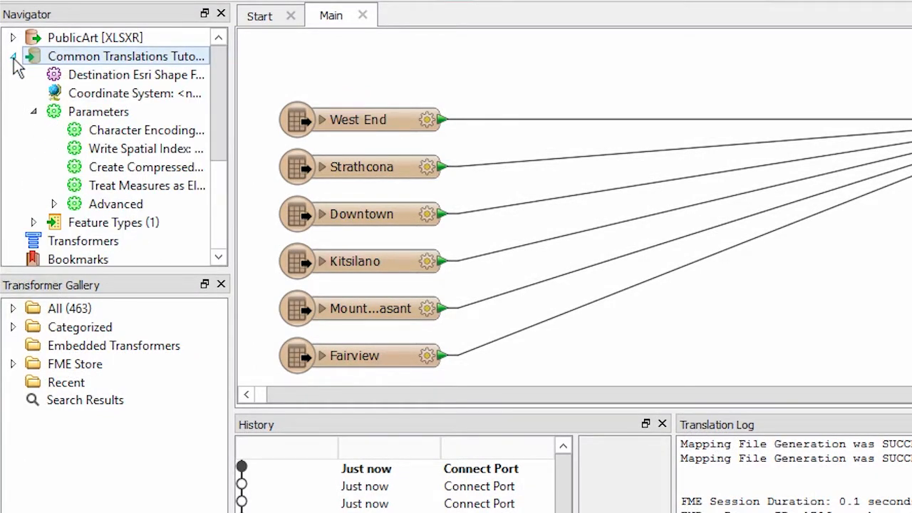
double_click(93, 94)
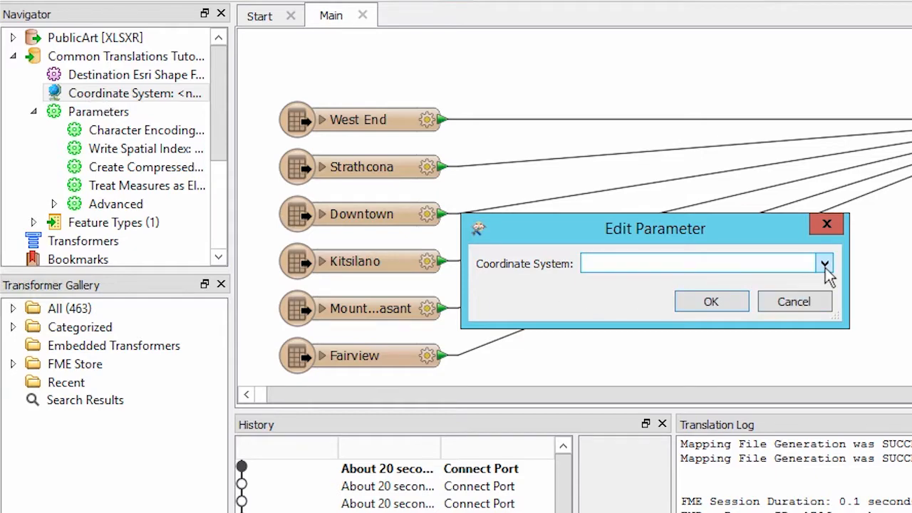
click(825, 263)
click(763, 295)
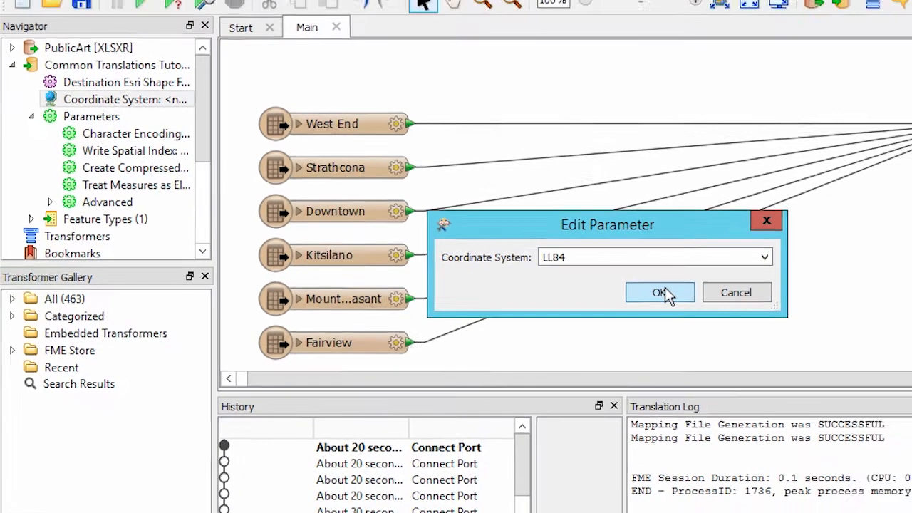
click(711, 301)
- Run the translation and open the PublicArt writer's output, PublicArt.shp, as Esri Shape in FME Data Inspector
click(107, 44)
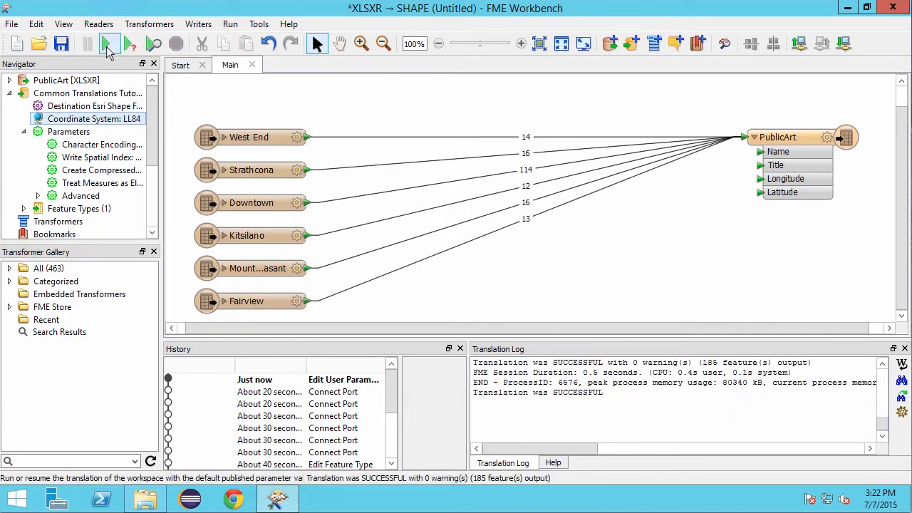
right_click(807, 138)
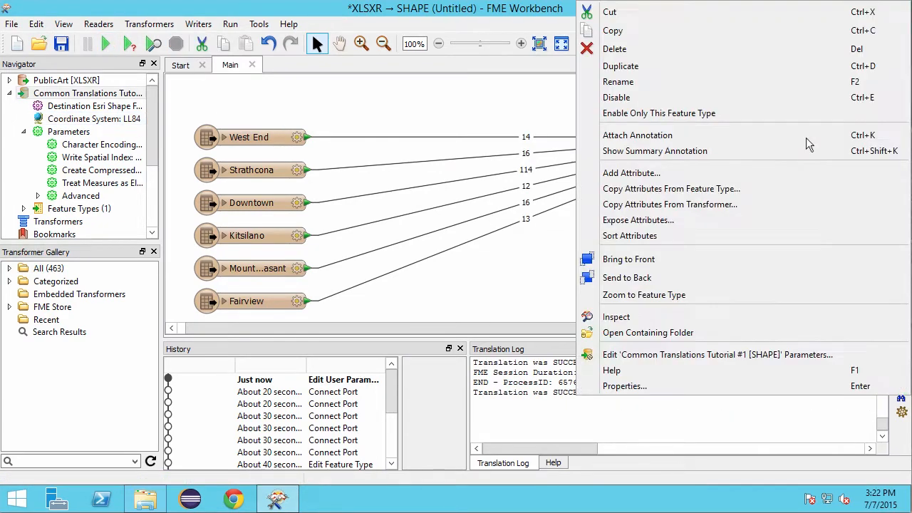
click(710, 315)
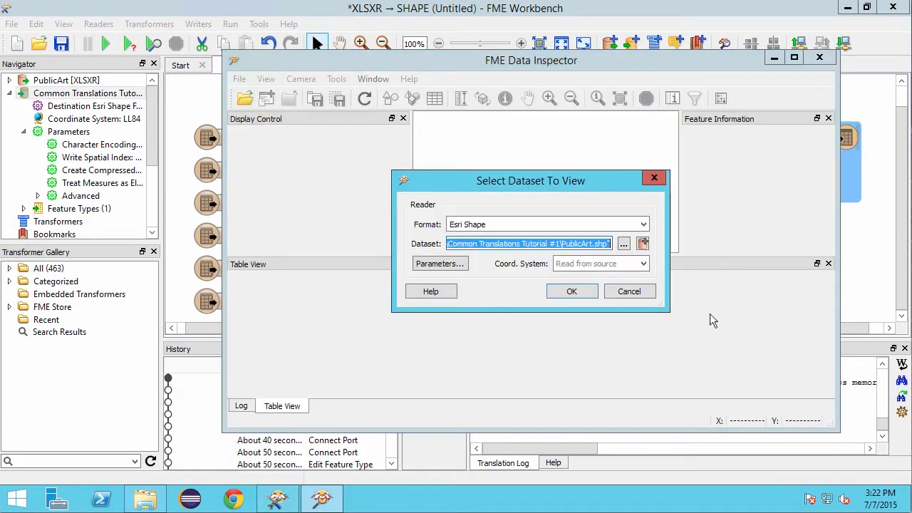
click(591, 291)
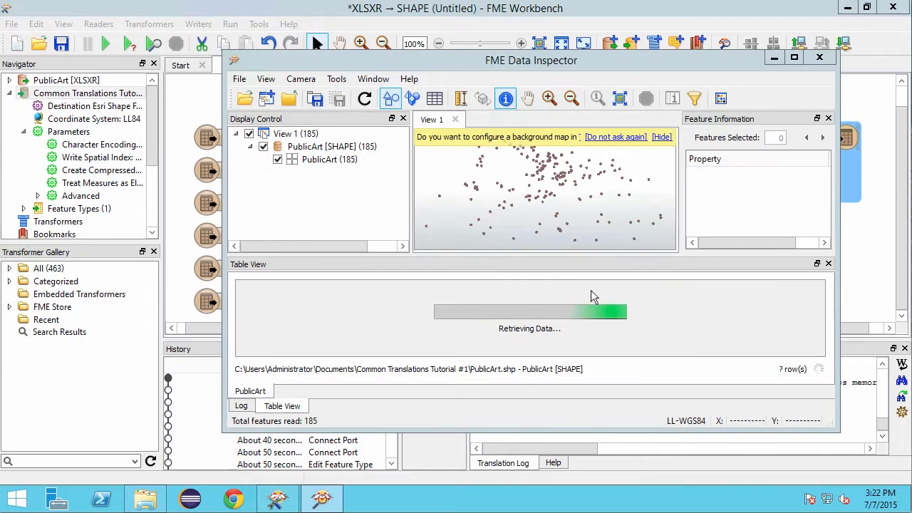